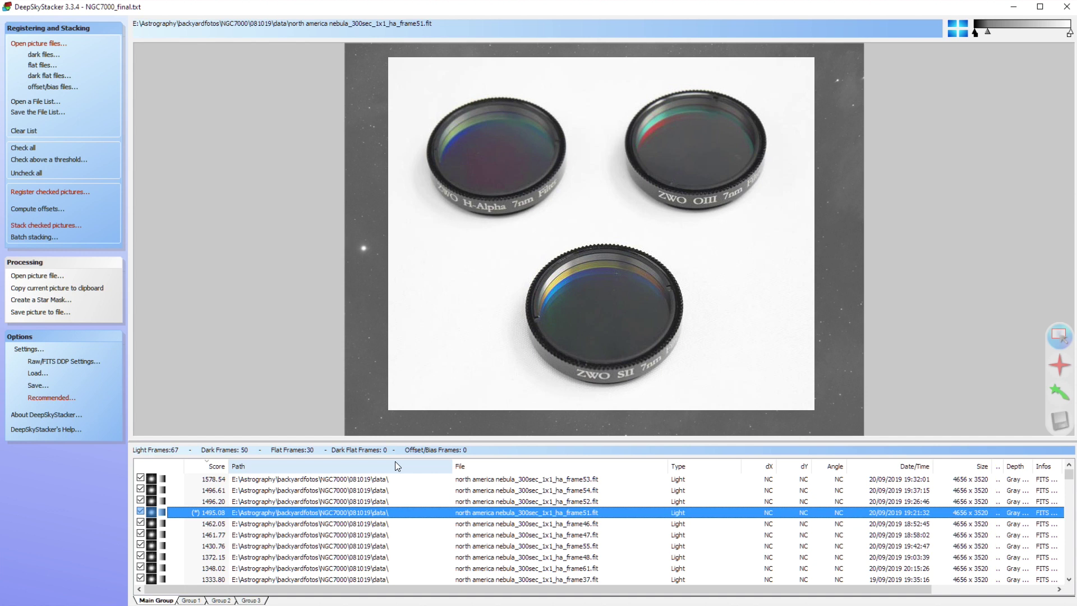
Make the frame list taller and view the SII group before returning to the main Ha group.
click(516, 431)
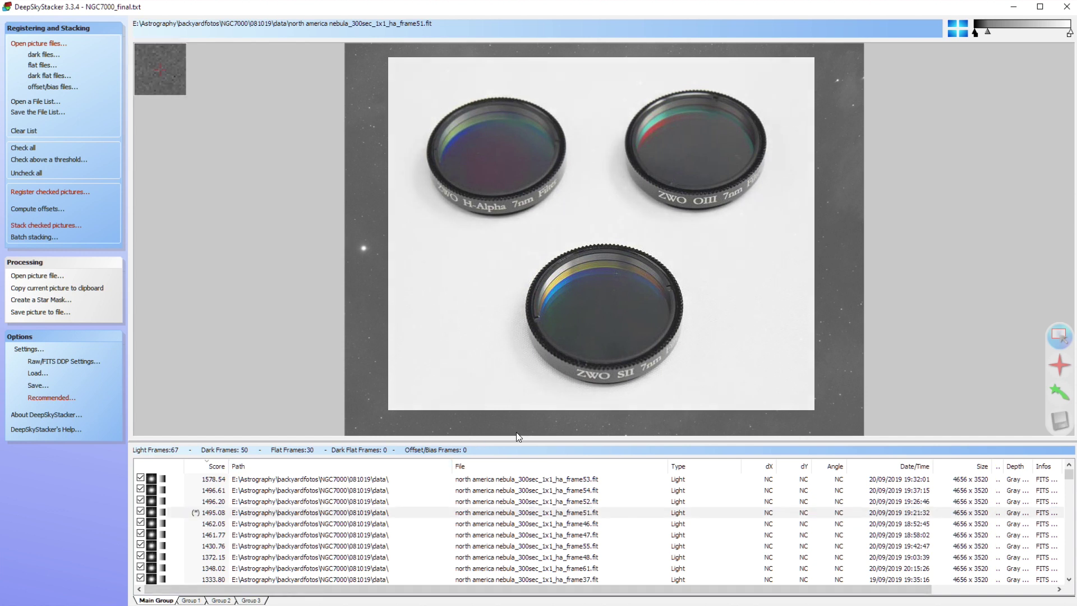
drag(523, 441, 514, 387)
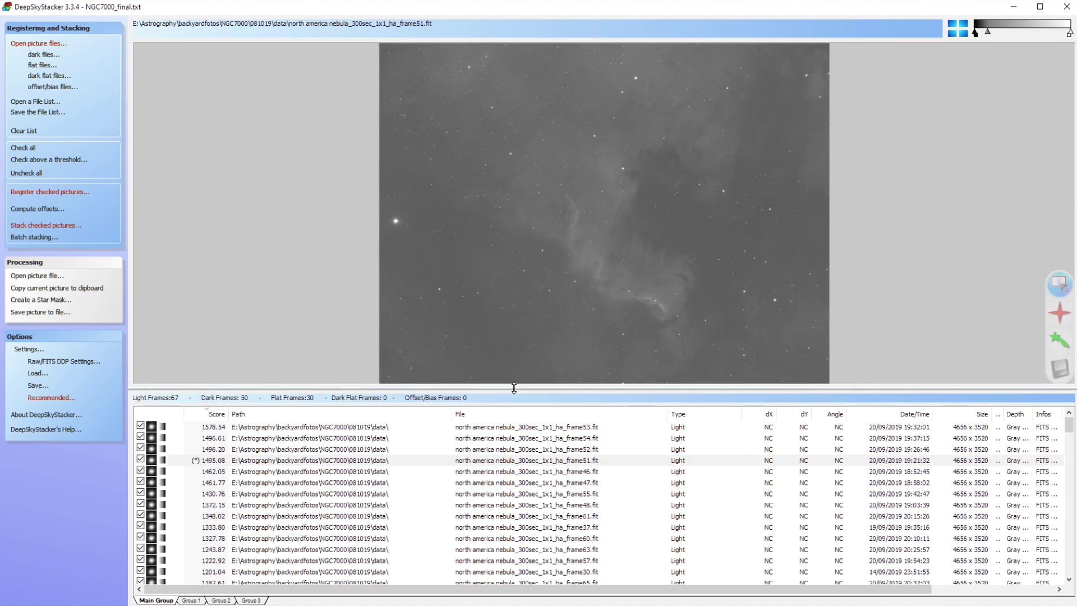
click(189, 600)
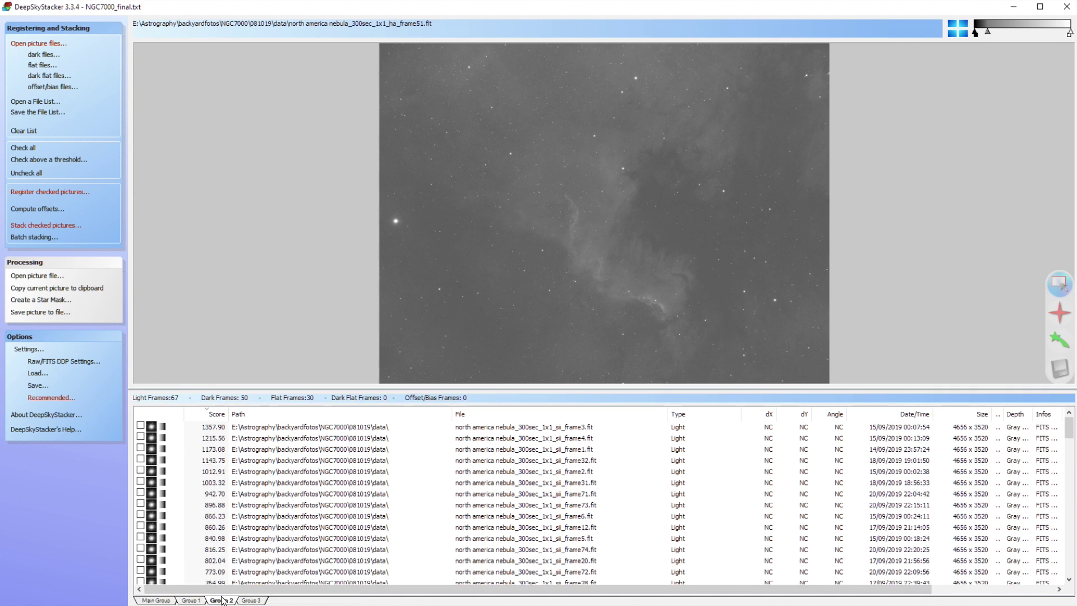
click(221, 600)
click(155, 600)
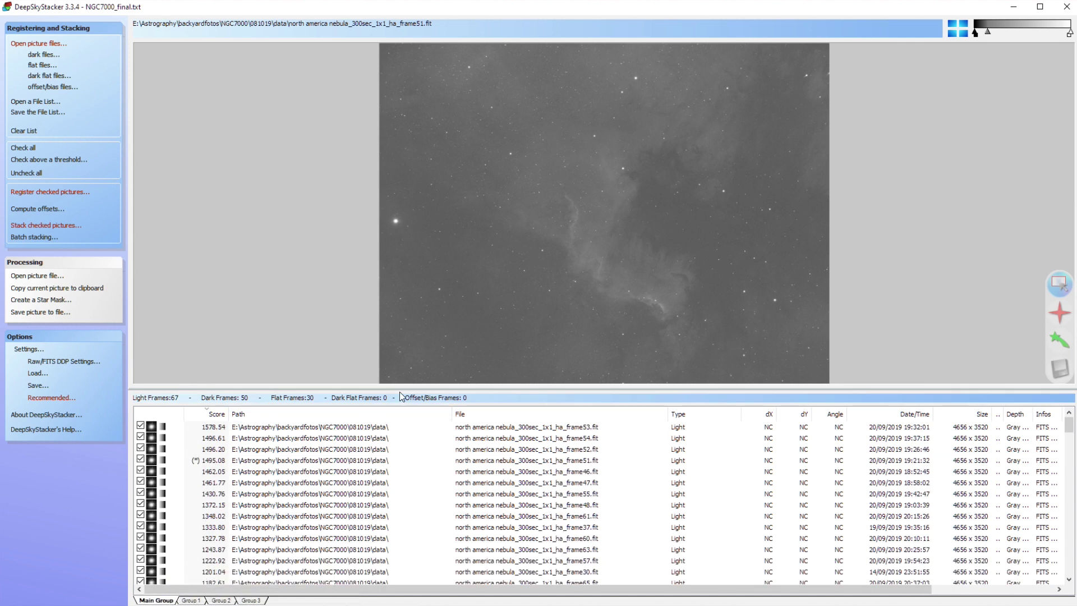
Enlarge the image preview and load Ha frame51 into it.
drag(420, 387, 424, 407)
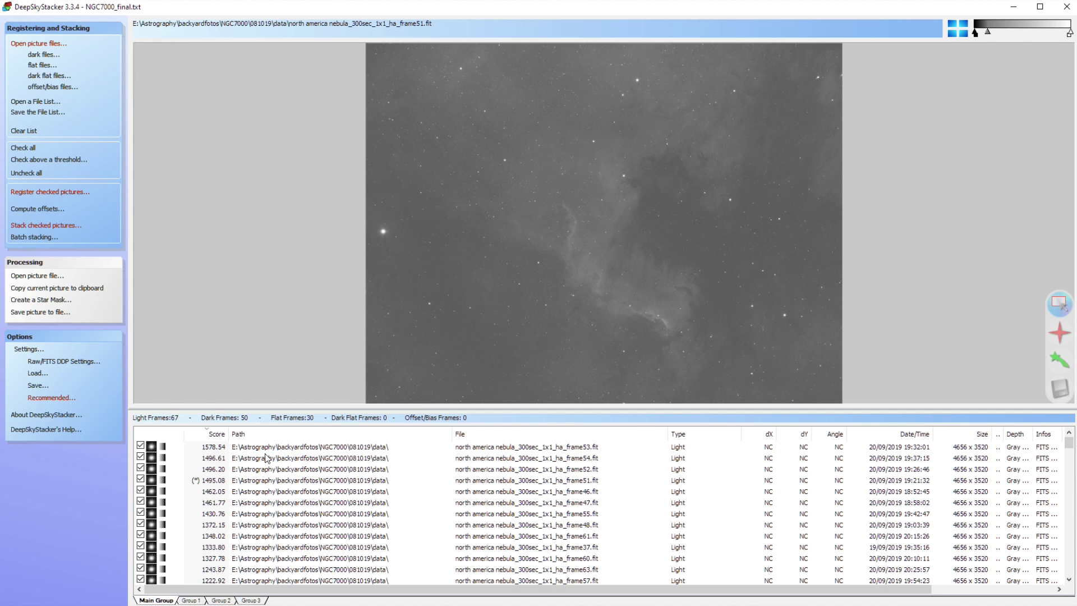
click(315, 482)
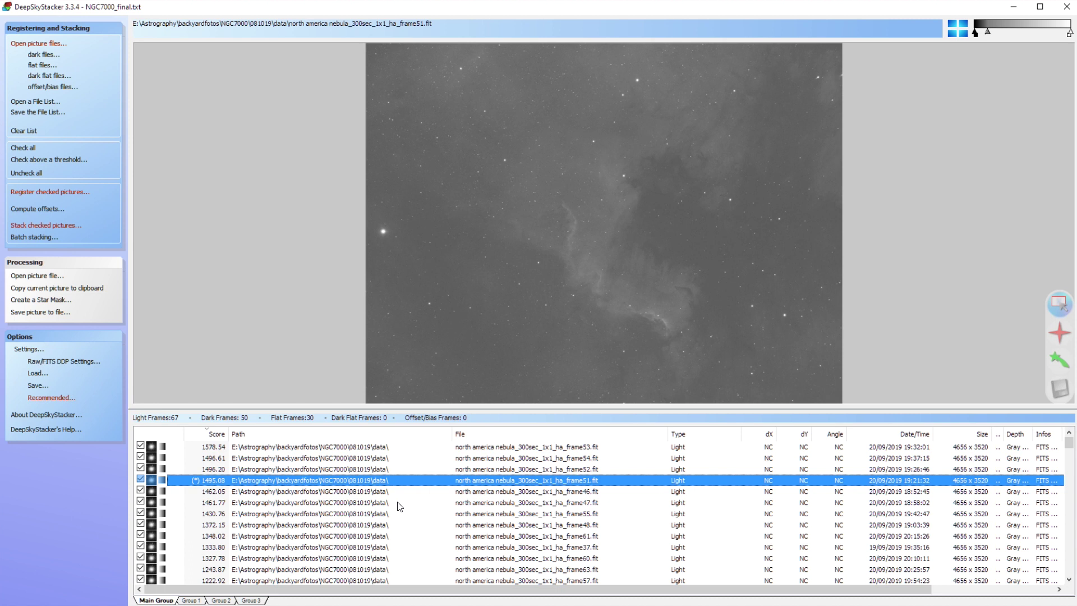
drag(489, 406, 498, 460)
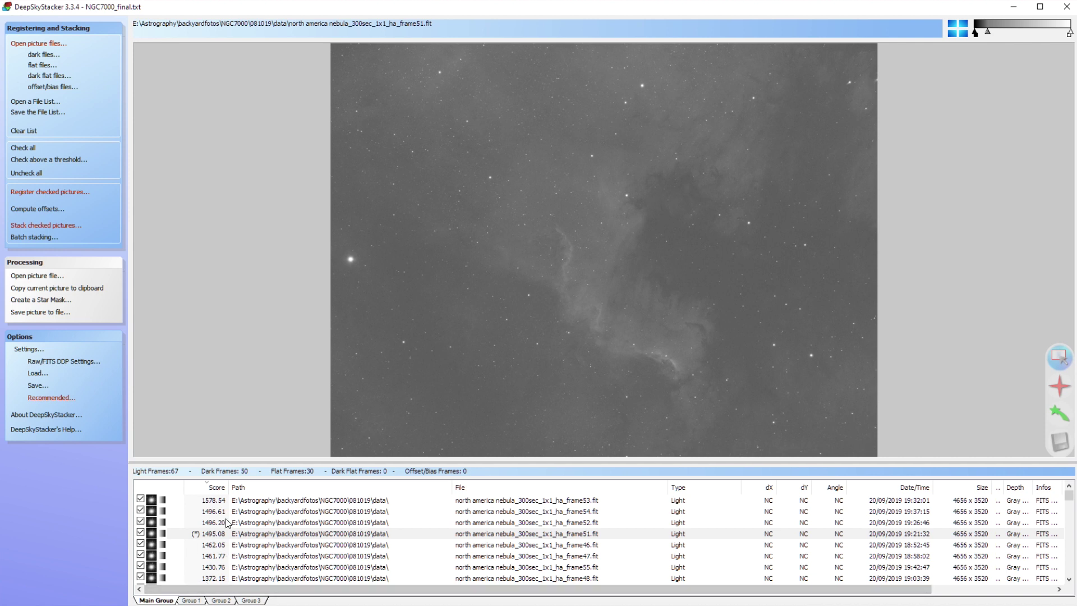
Browse the OIII and SII groups, preview SII frame4, then return to the Ha frame list.
click(191, 600)
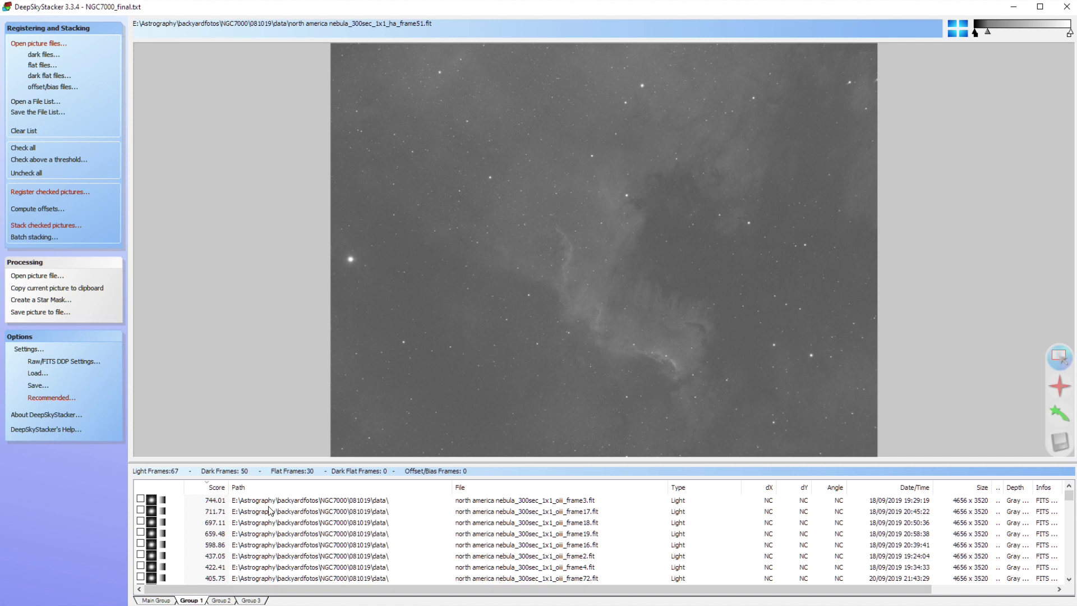
click(221, 600)
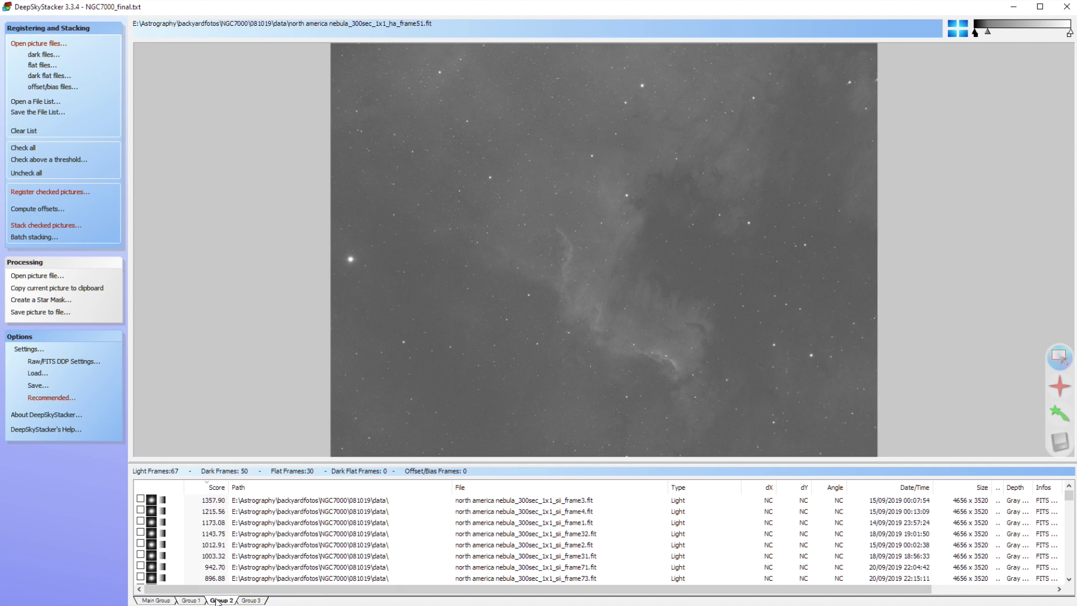
click(260, 512)
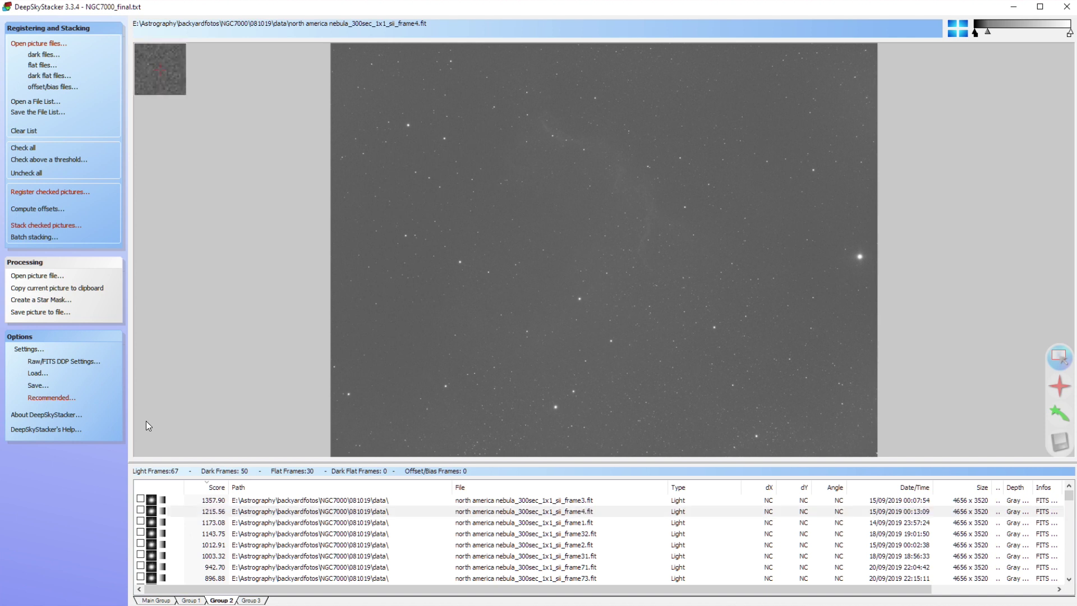
click(157, 600)
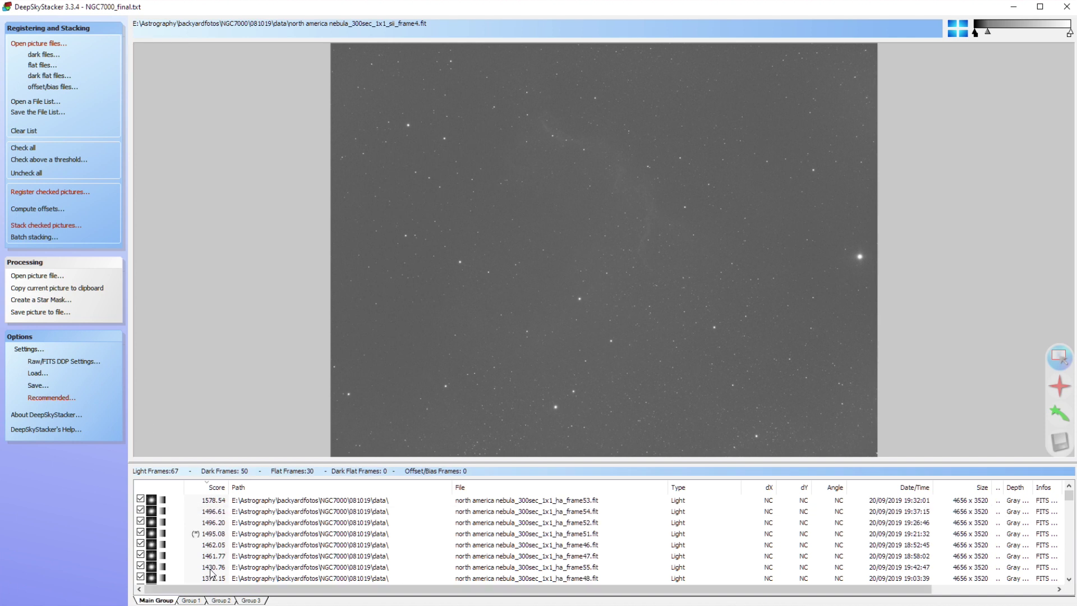
Reload Ha frame51, make the frame list taller and set frame51 as the stacking reference frame.
click(251, 535)
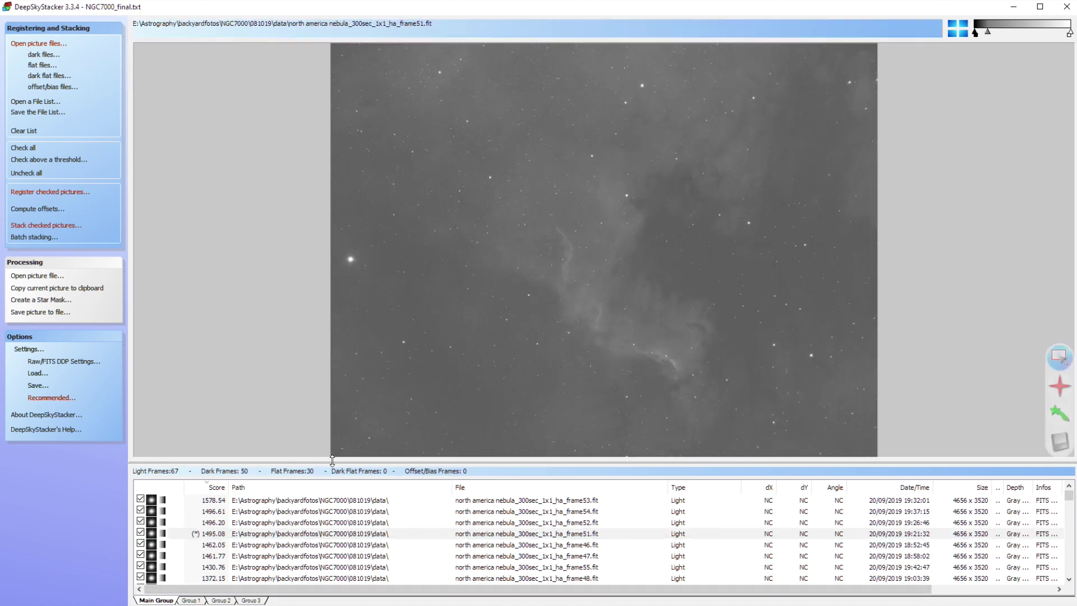
drag(332, 464, 332, 416)
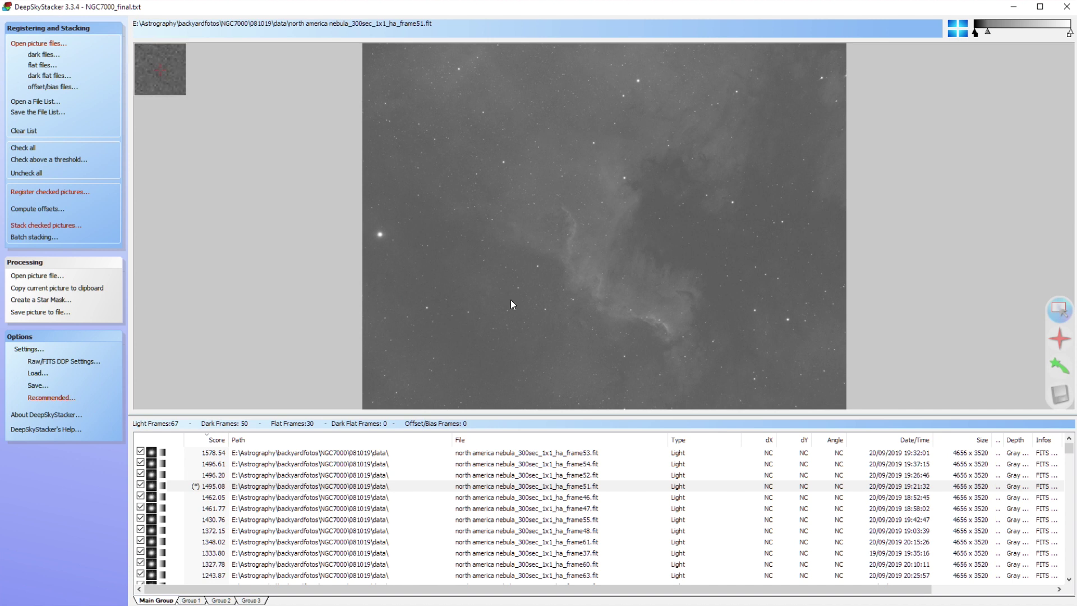
click(241, 488)
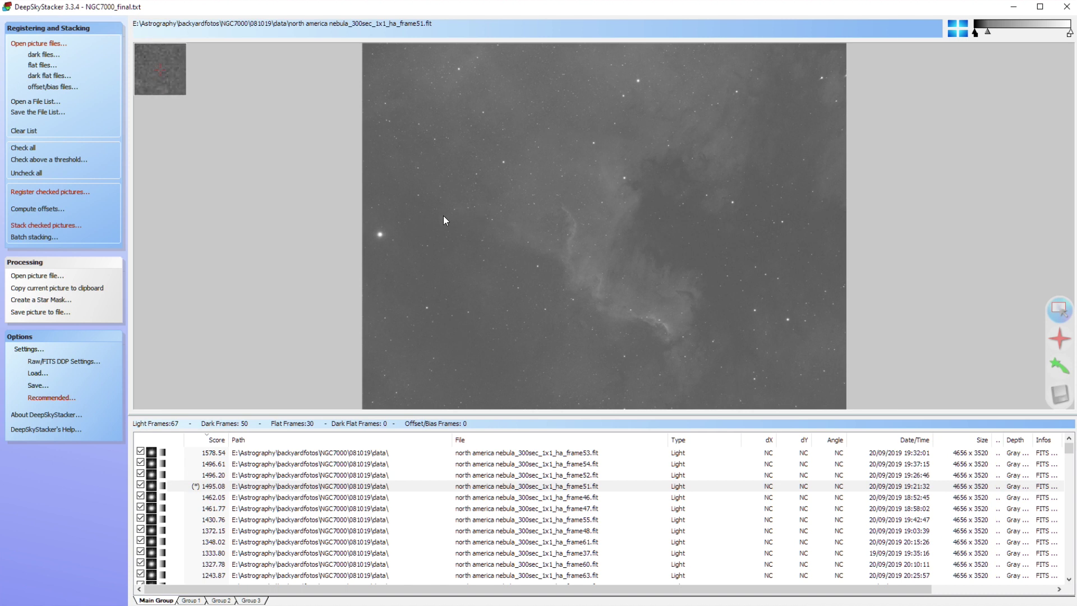
right_click(284, 488)
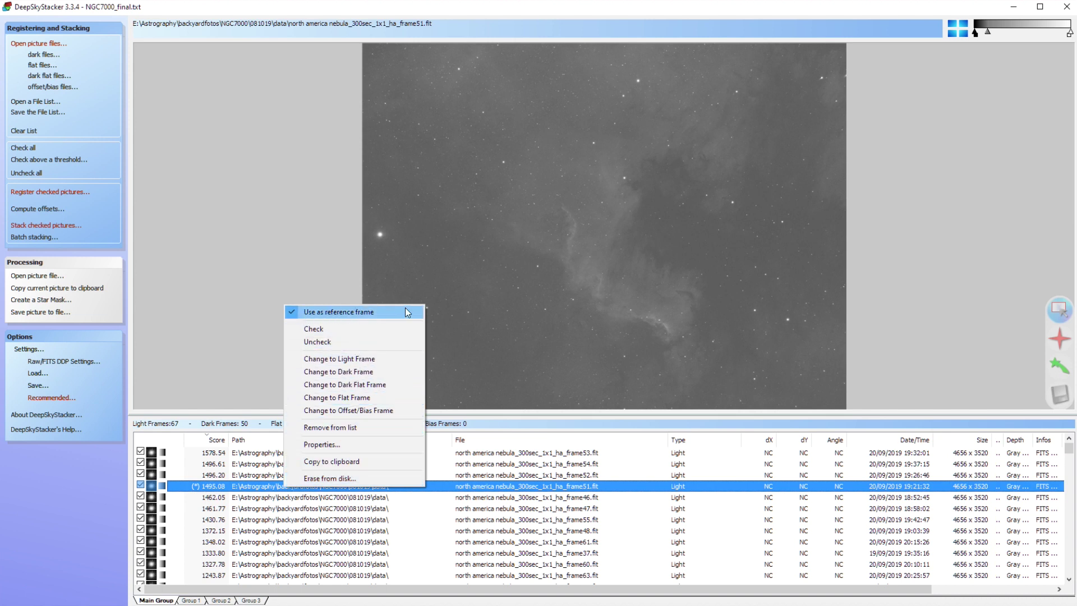
click(240, 293)
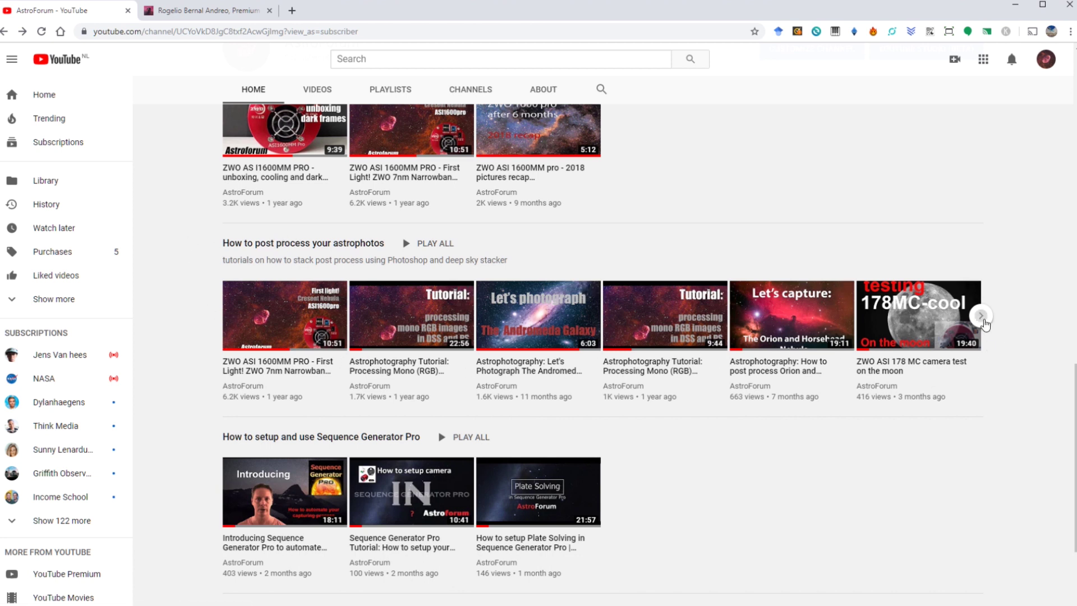
Show the later playlist videos, then minimise the browser to reveal Photoshop's Ha image.
click(981, 316)
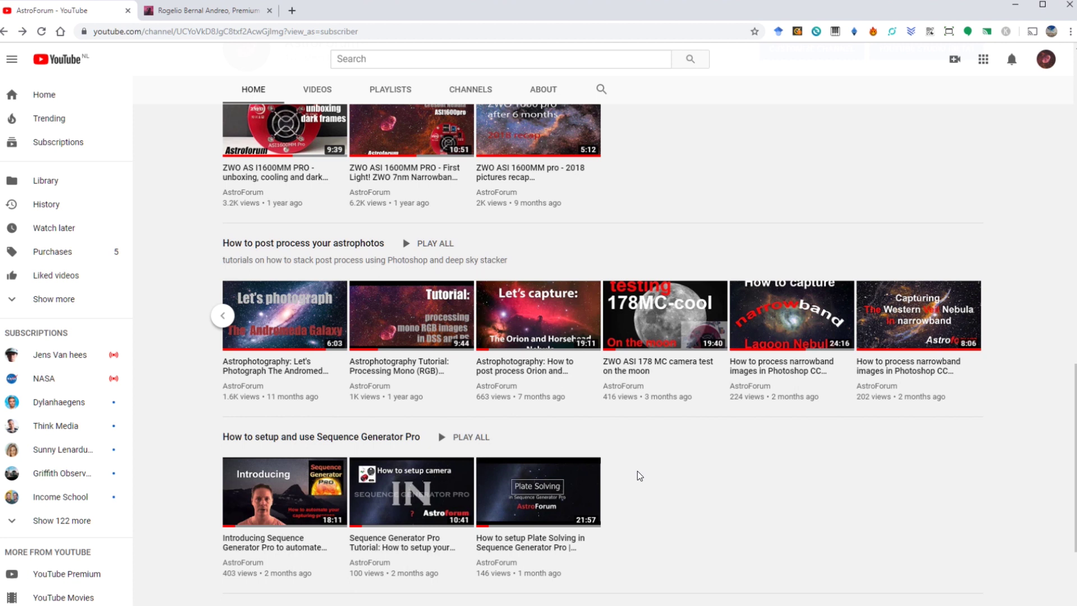
click(1016, 7)
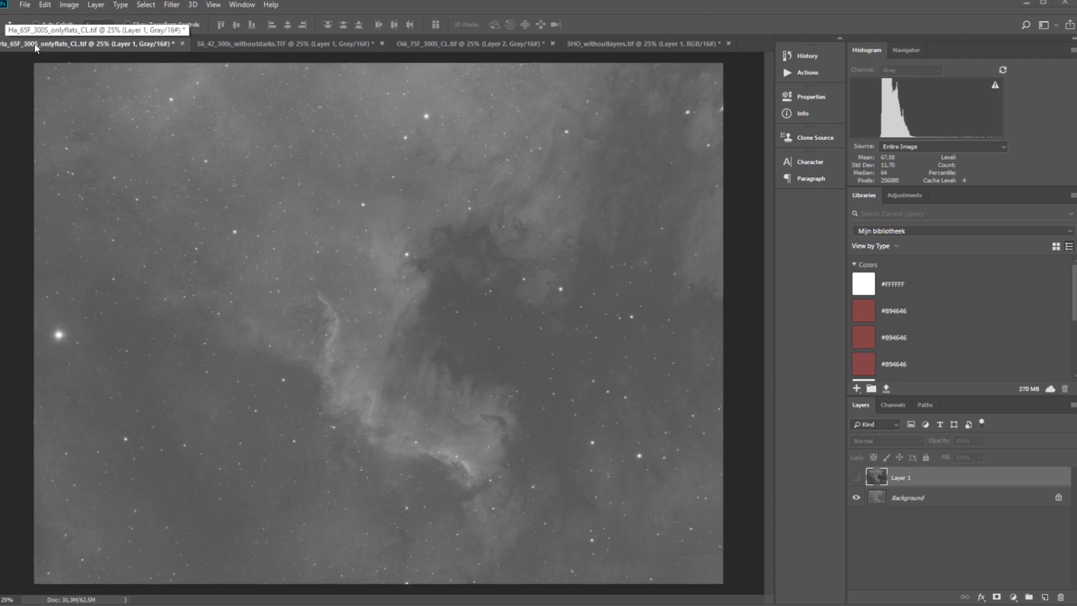
Flip through the Sii, Oiii and Ha images and toggle the Ha image's Layer 1 to compare.
click(211, 50)
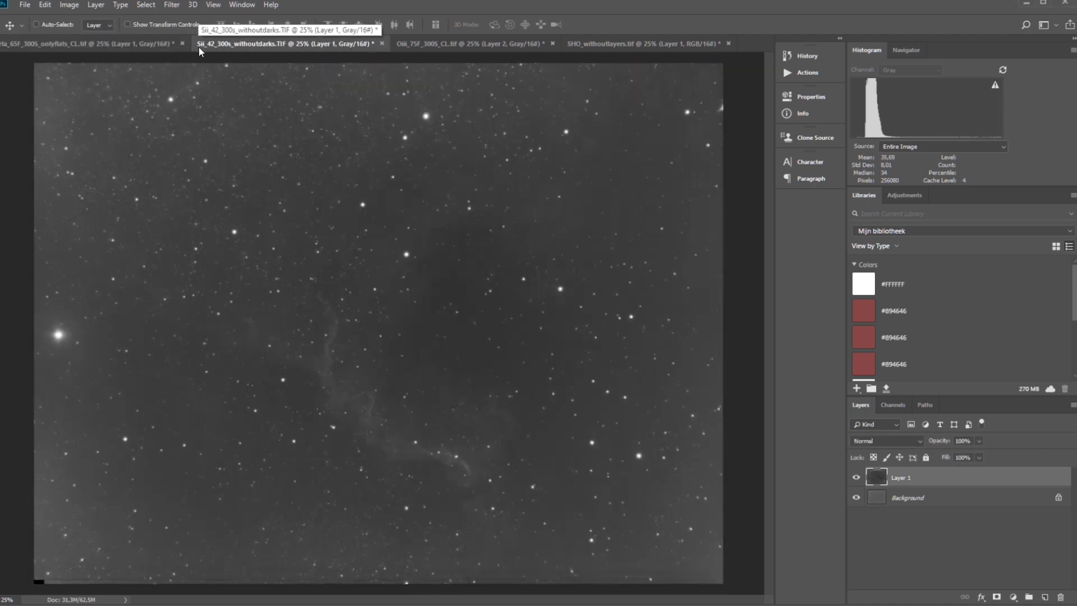
click(423, 45)
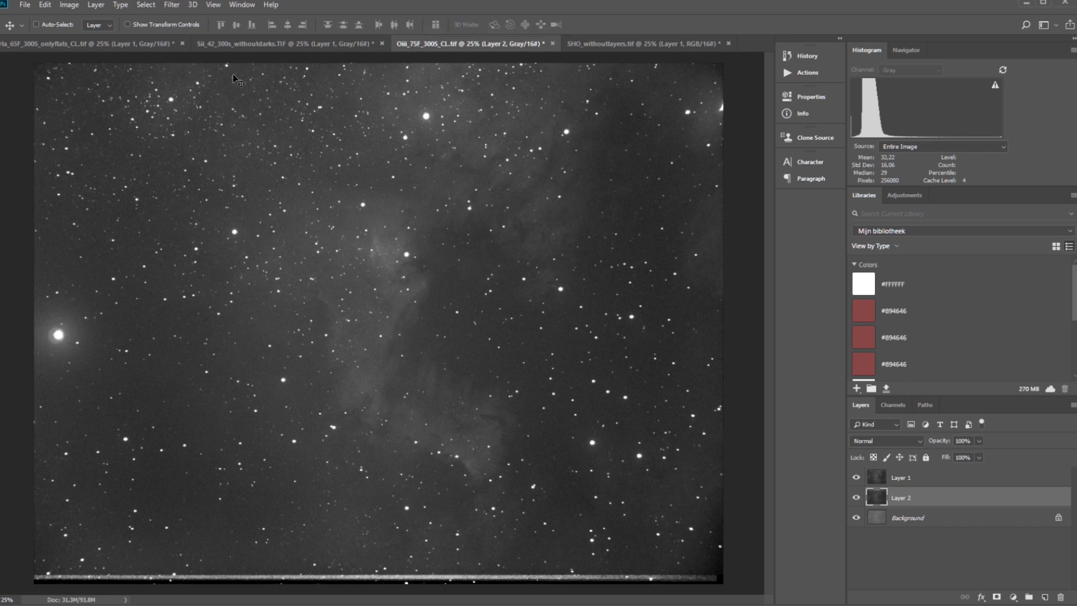
click(81, 41)
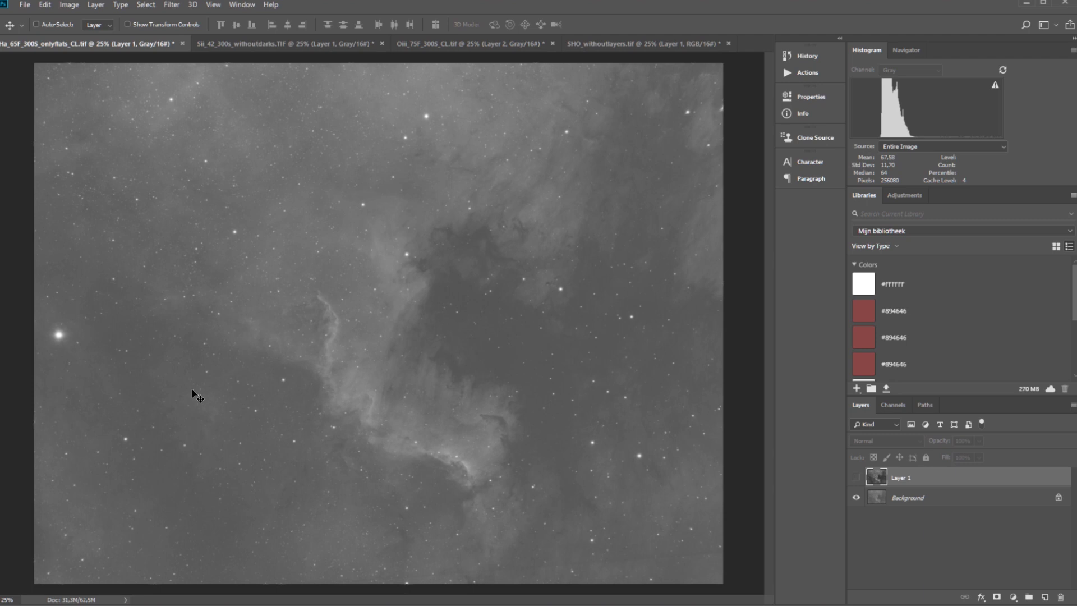
click(857, 479)
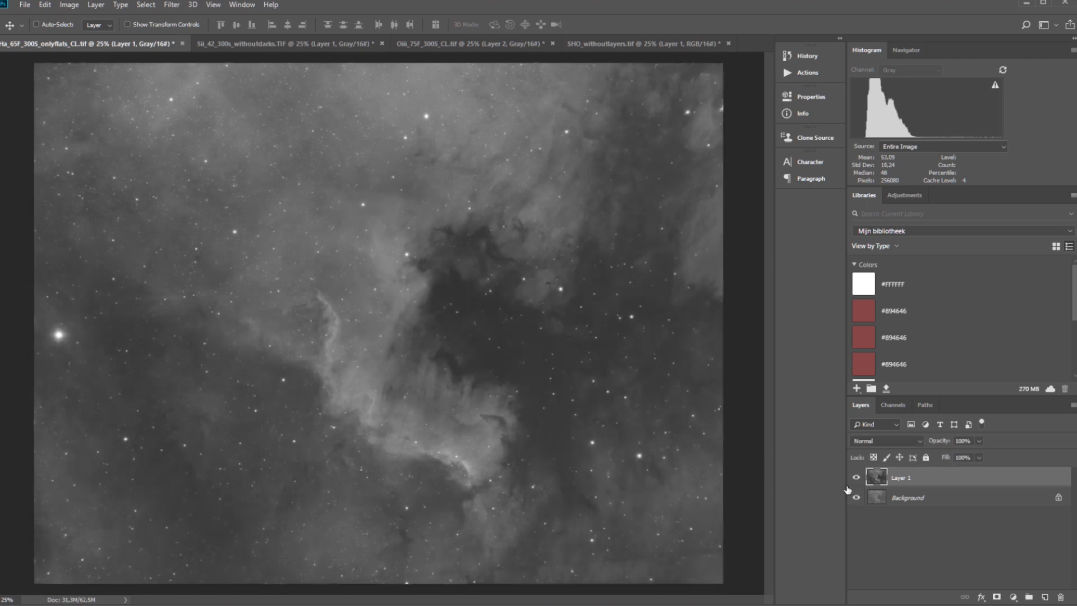
click(856, 478)
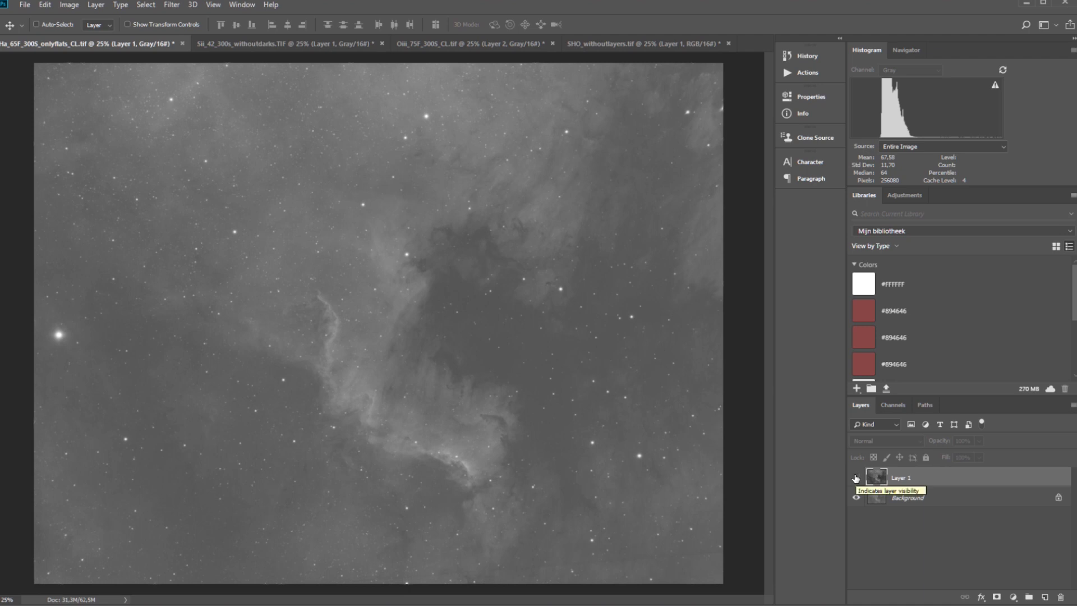
click(856, 478)
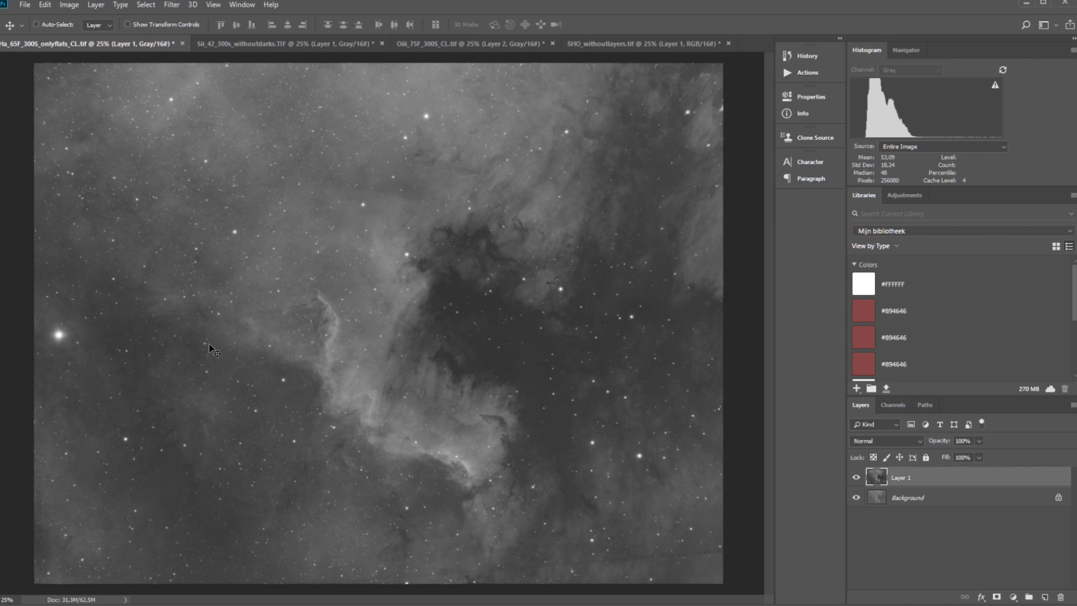
Toggle Layer 1 of the Sii image to compare it with the darker stretched version.
click(244, 44)
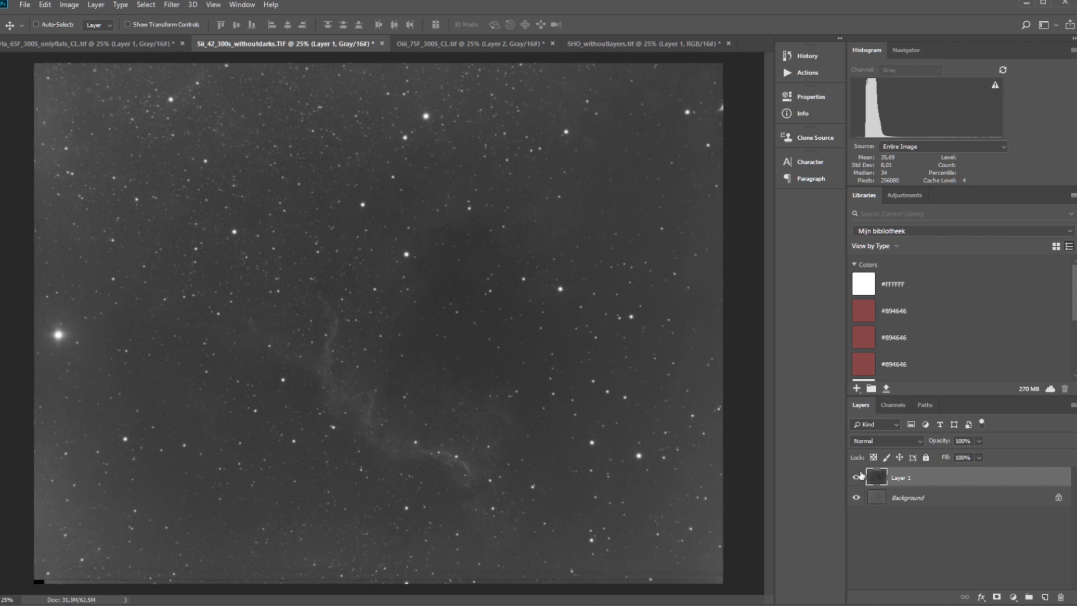
click(857, 477)
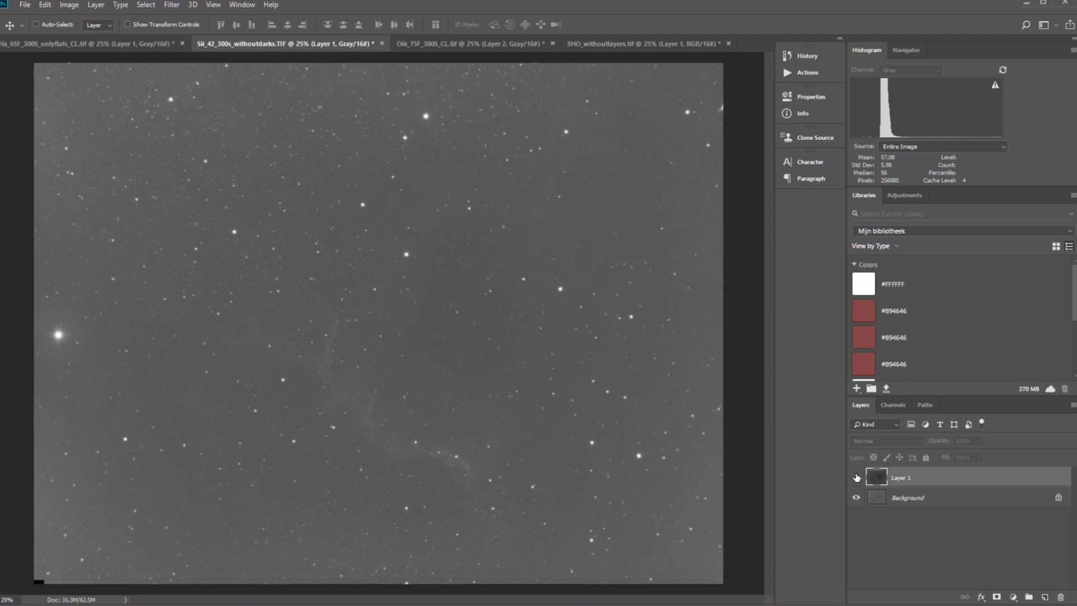
click(855, 477)
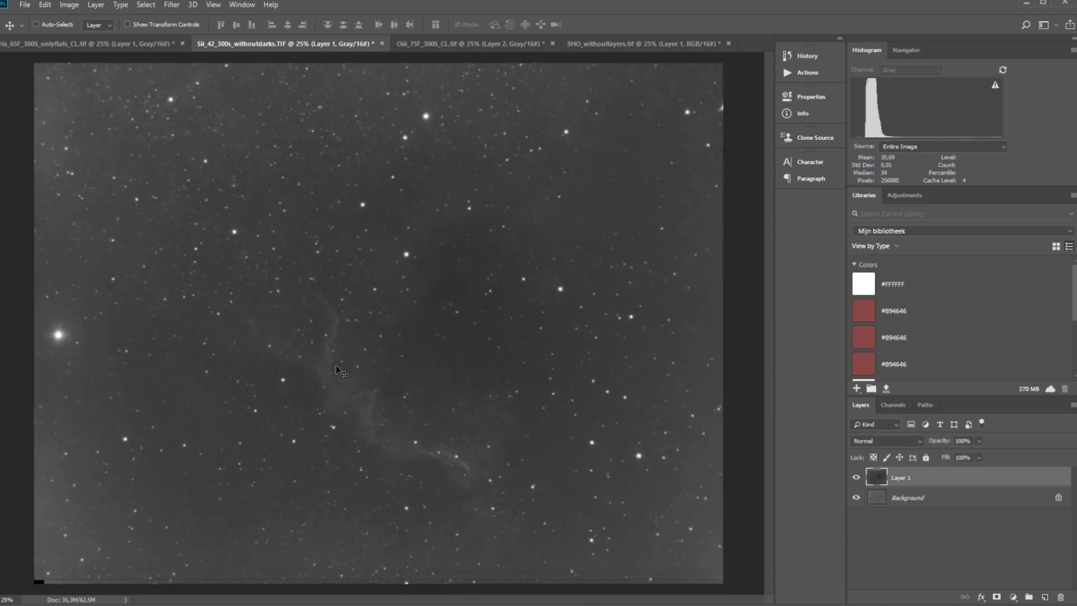
Toggle Layer 1 and Layer 2 visibility in the Oiii image to compare its versions.
click(429, 45)
click(855, 478)
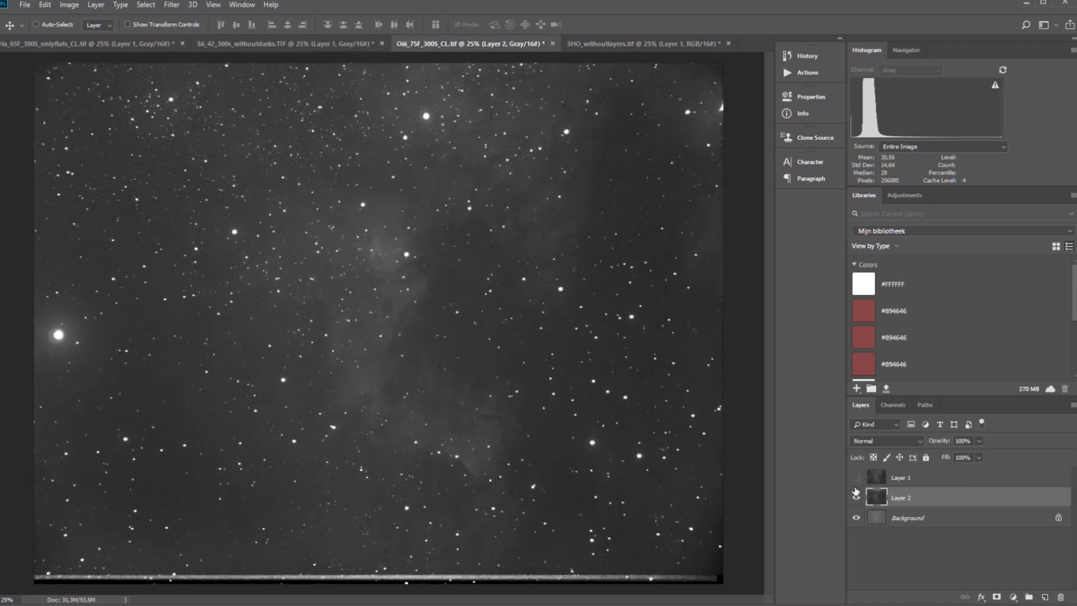
click(856, 497)
click(856, 497)
click(857, 498)
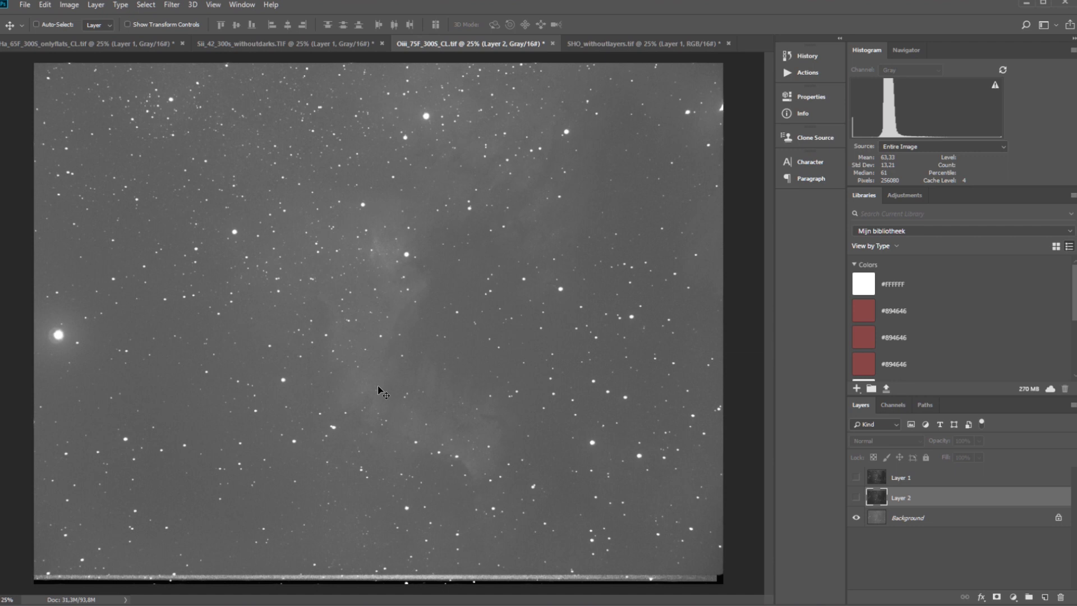
click(856, 477)
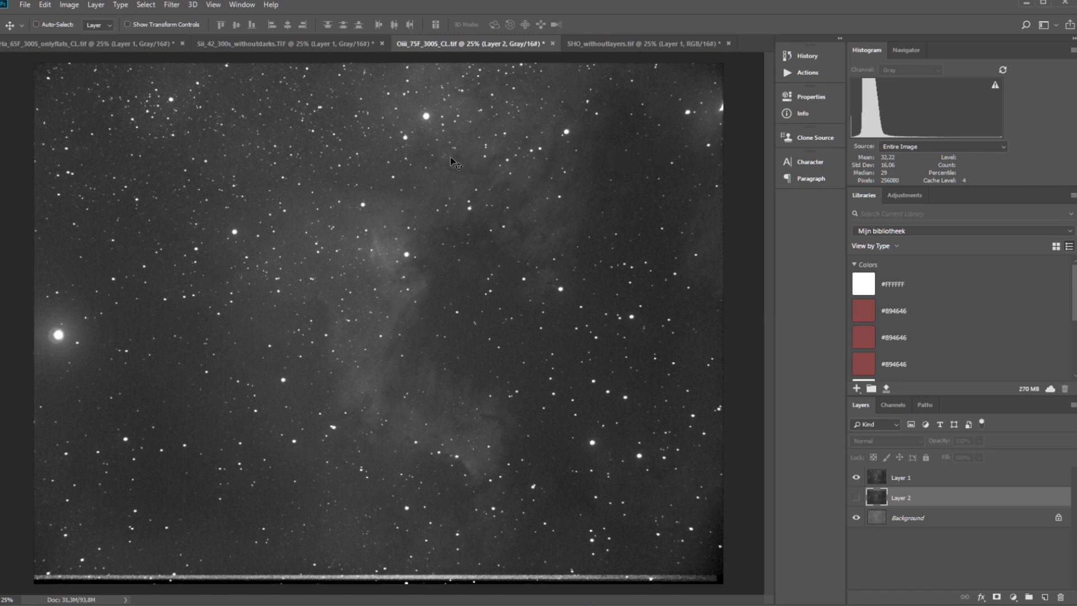
Cycle through the Ha, Sii and Oiii images, ending on the SHO_withoutlayers composite.
click(101, 49)
click(240, 46)
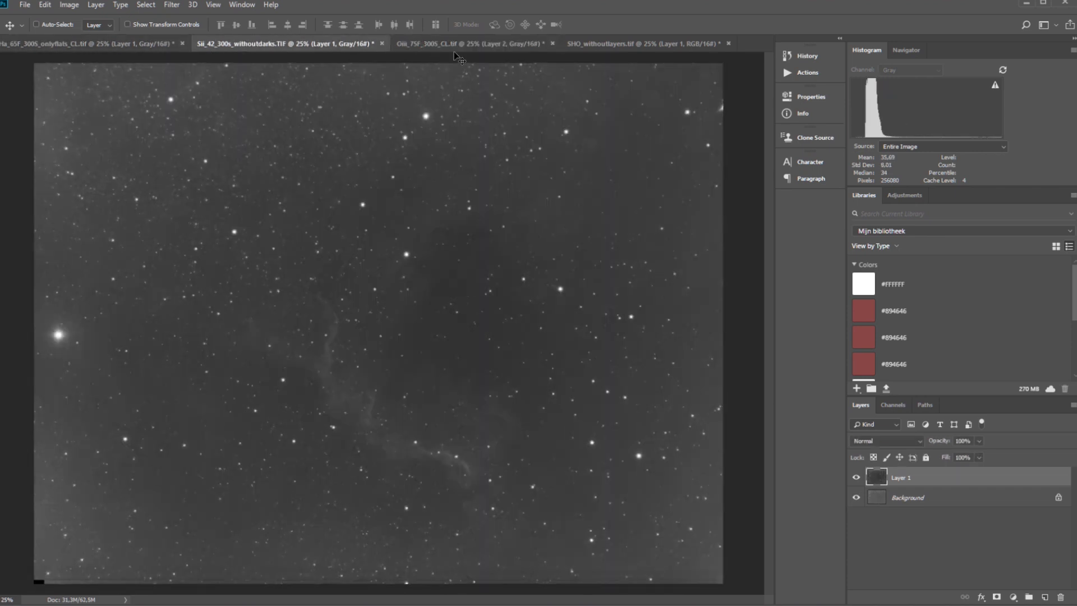
click(455, 44)
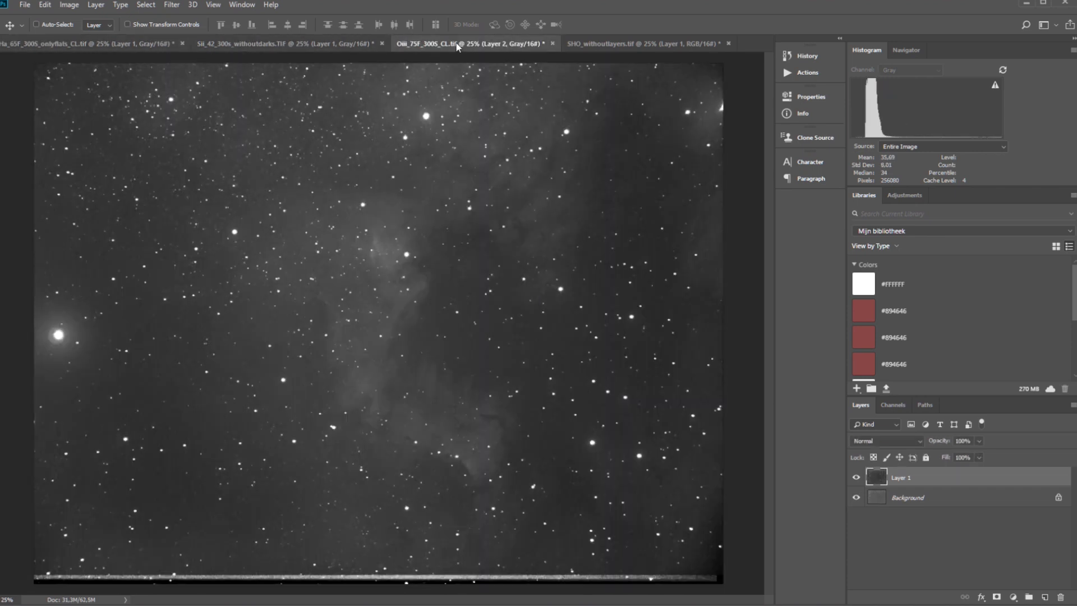
click(627, 44)
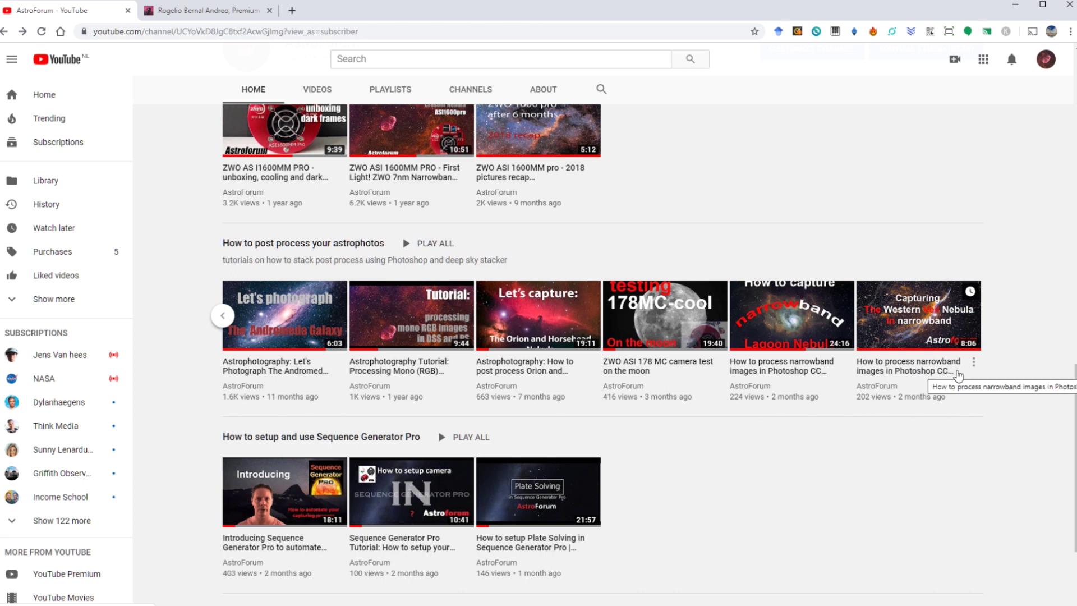
Minimise the browser to show the green SHO_withoutlayers composite in Photoshop.
click(1015, 11)
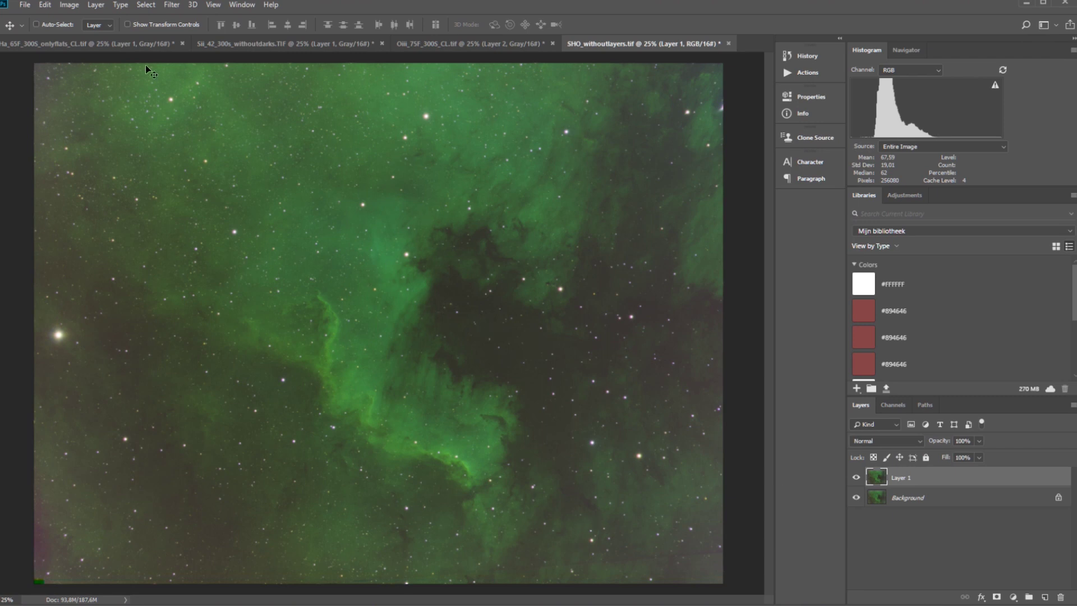
Flip through the Ha, Sii and Oiii images and back to the green SHO composite.
click(74, 42)
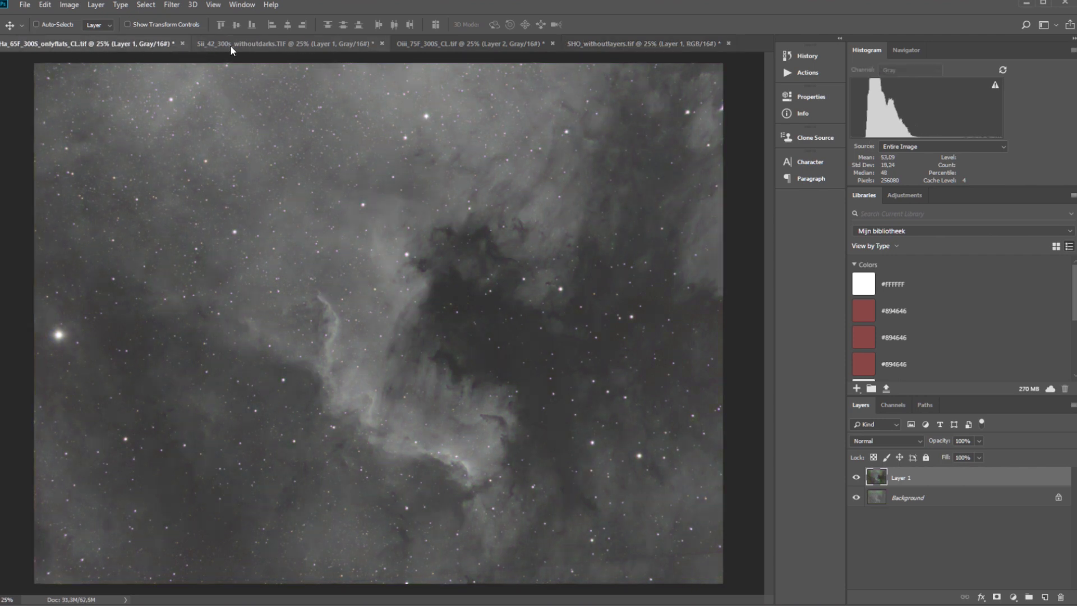
click(230, 44)
click(418, 44)
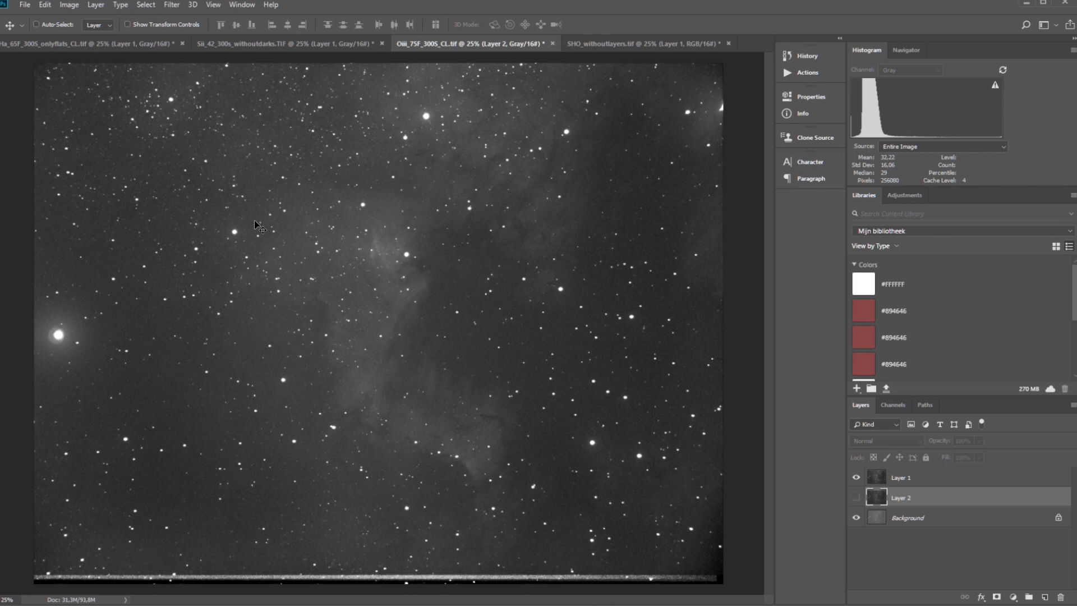
click(598, 43)
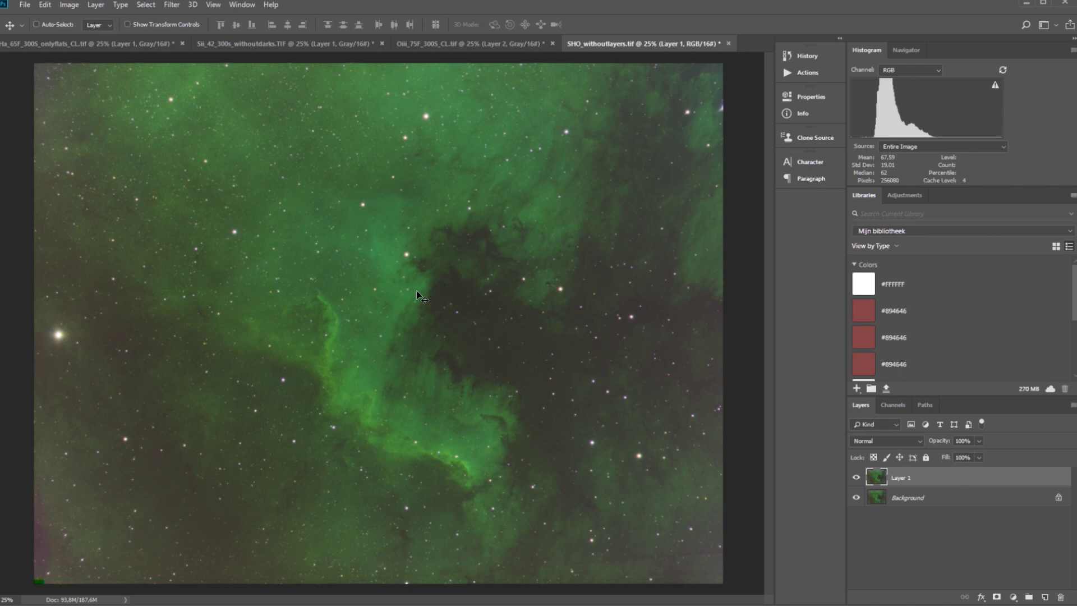
Compare the three channels again, then locate the HLVG entry under Filter > DeepSkyColors.
click(32, 43)
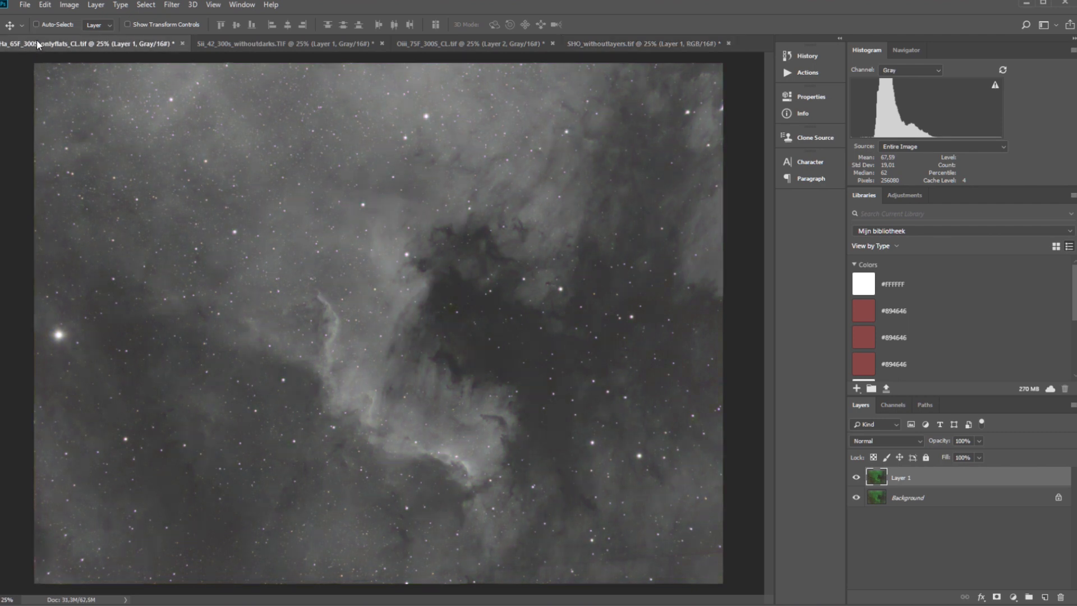
click(264, 41)
click(429, 46)
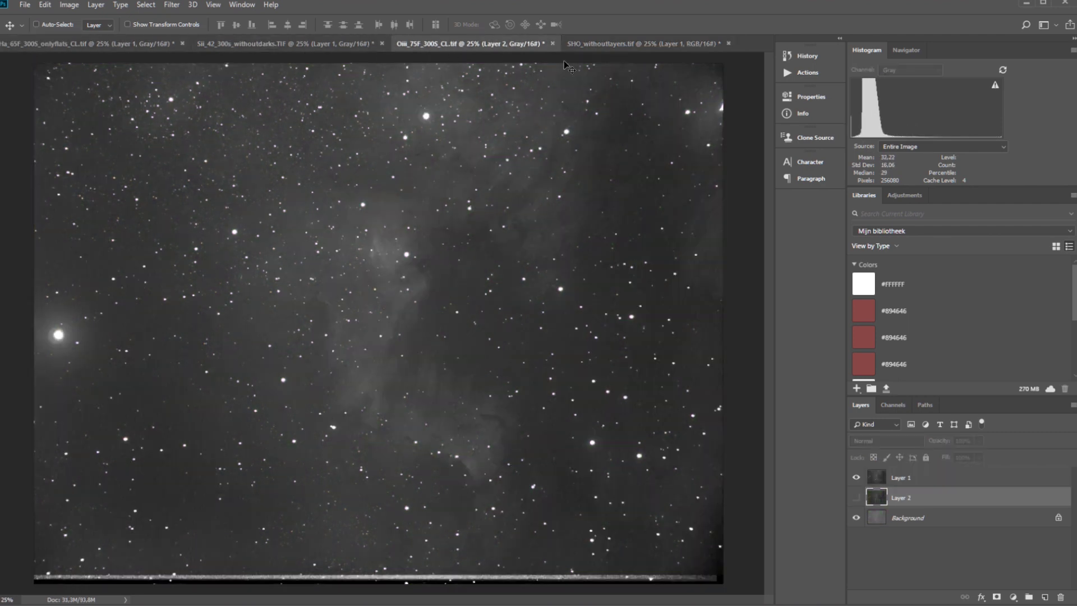
click(612, 47)
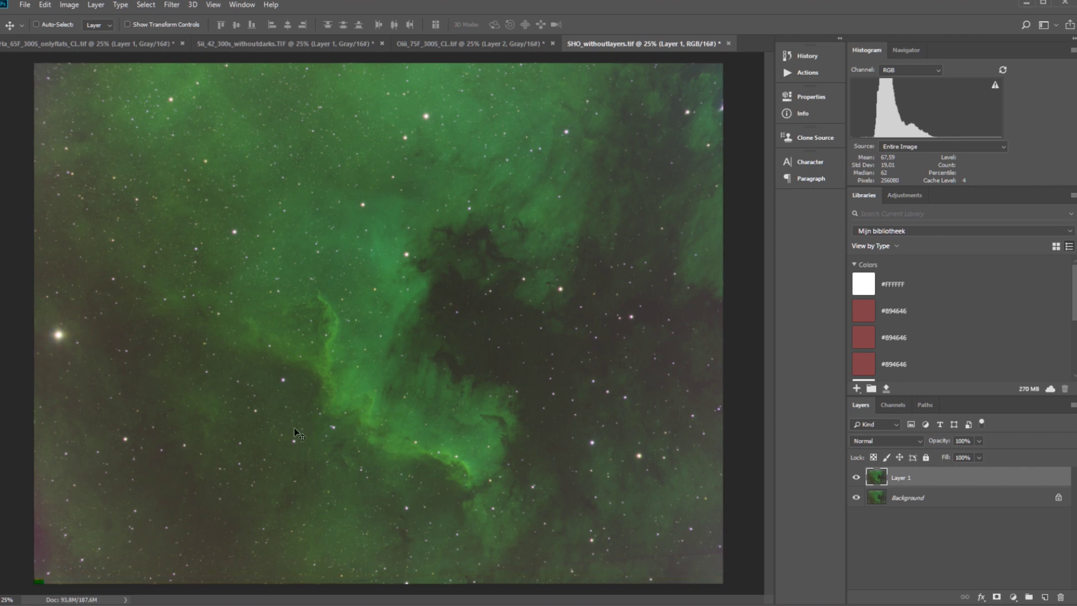
click(169, 5)
mouse_move(191, 258)
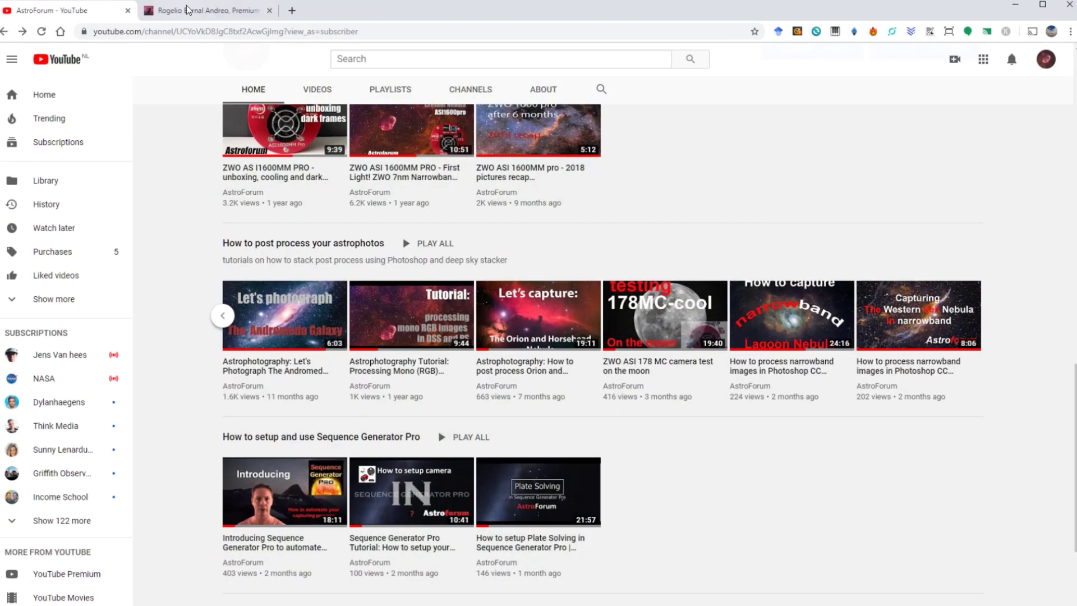
Open the Hasta La Vista, Green! article and scroll to its Download and Installing HLVG sections.
click(172, 9)
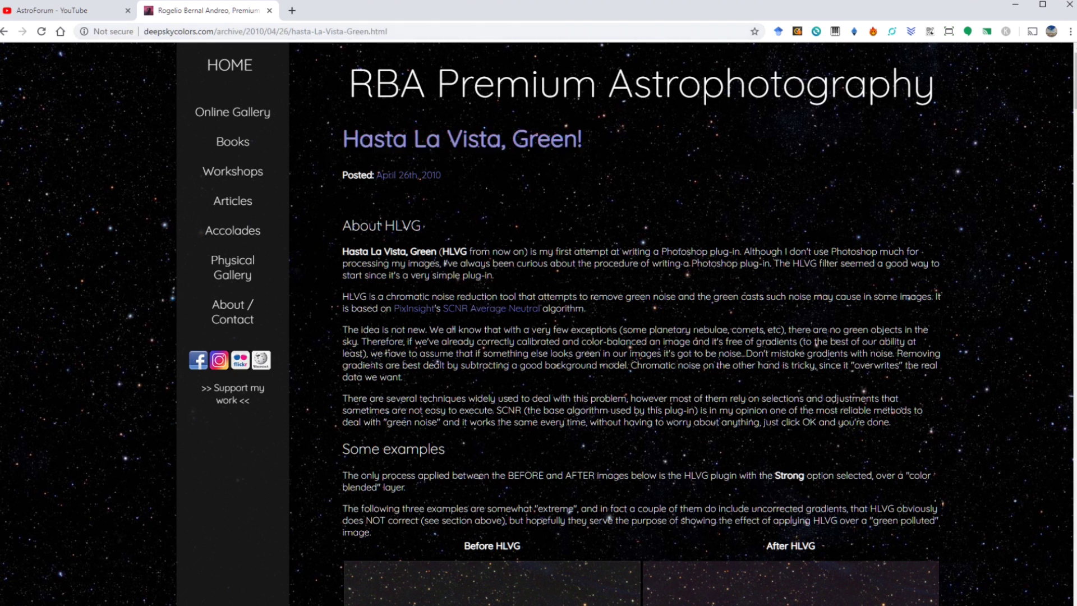
scroll(620, 376, down, 14)
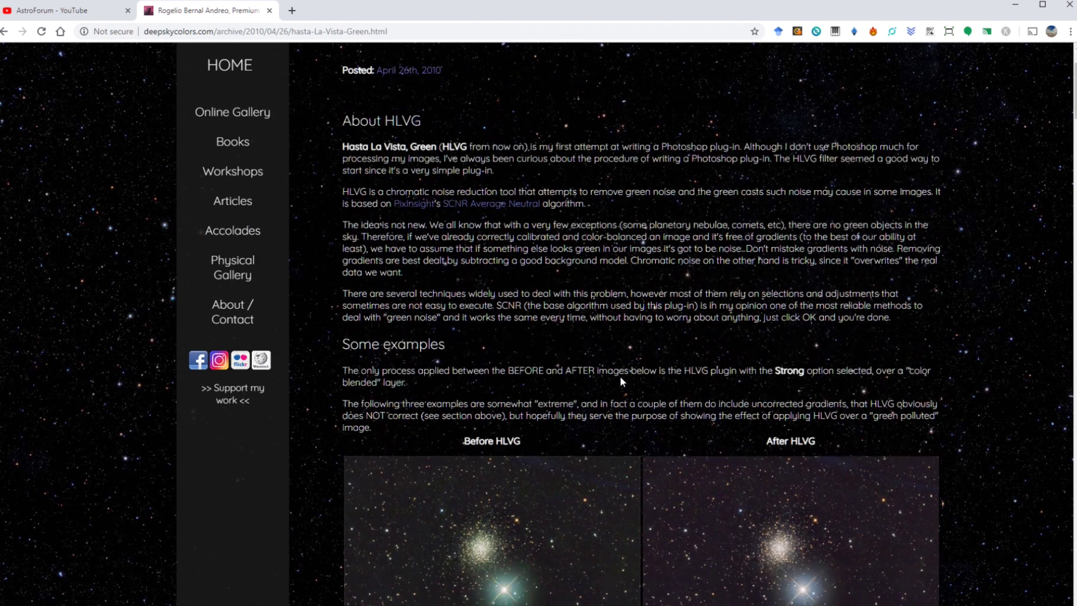
scroll(620, 376, down, 7)
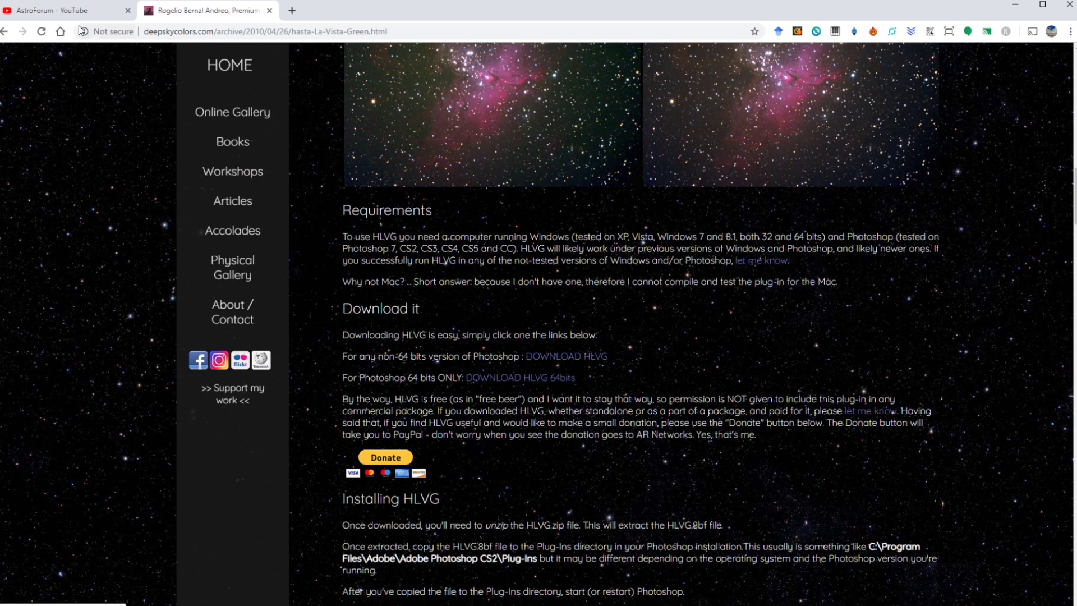
Back in Photoshop, launch Filter > DeepSkyColors > HLVG... and move its dialog off the nebula.
click(1017, 7)
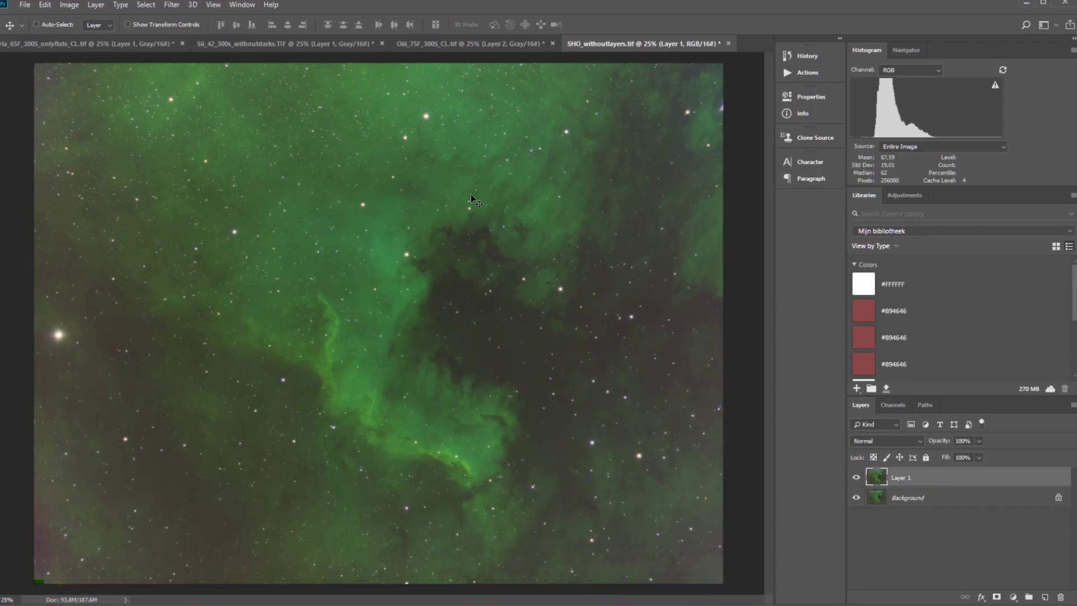
click(171, 6)
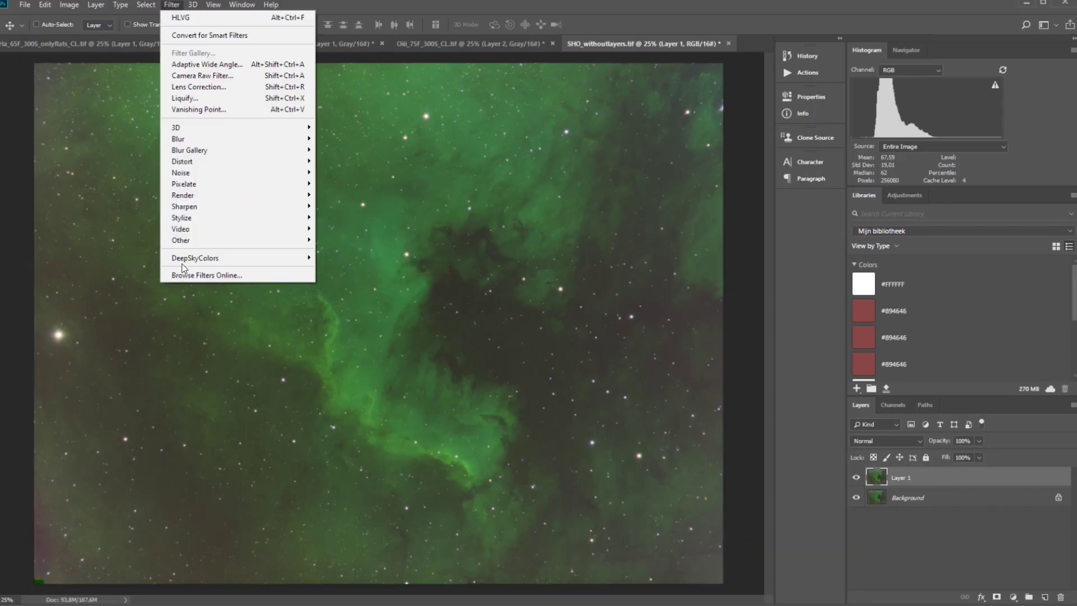
mouse_move(184, 262)
click(335, 257)
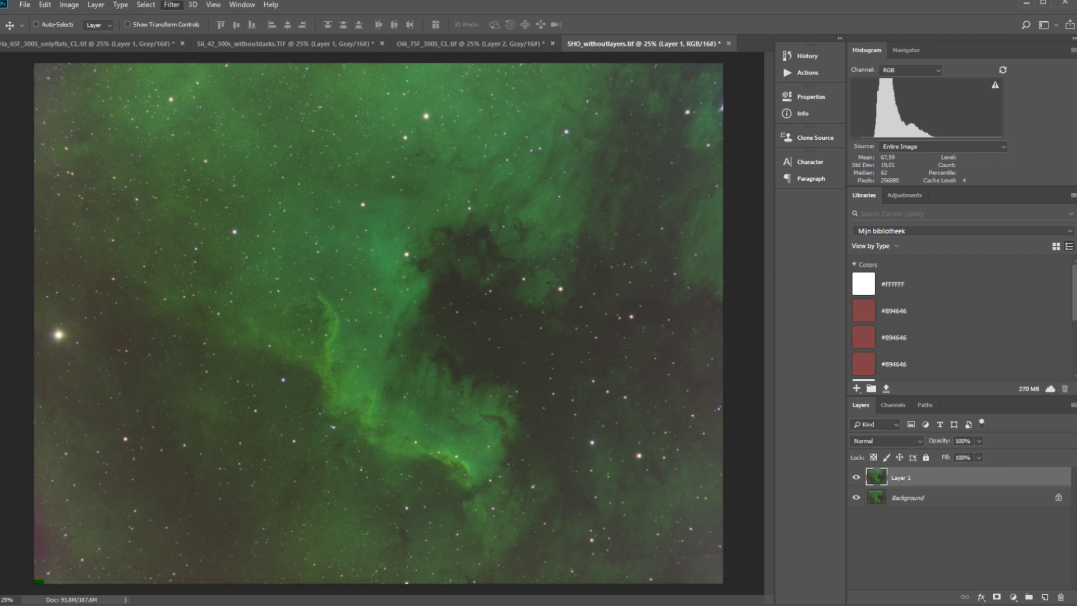
drag(514, 149, 425, 212)
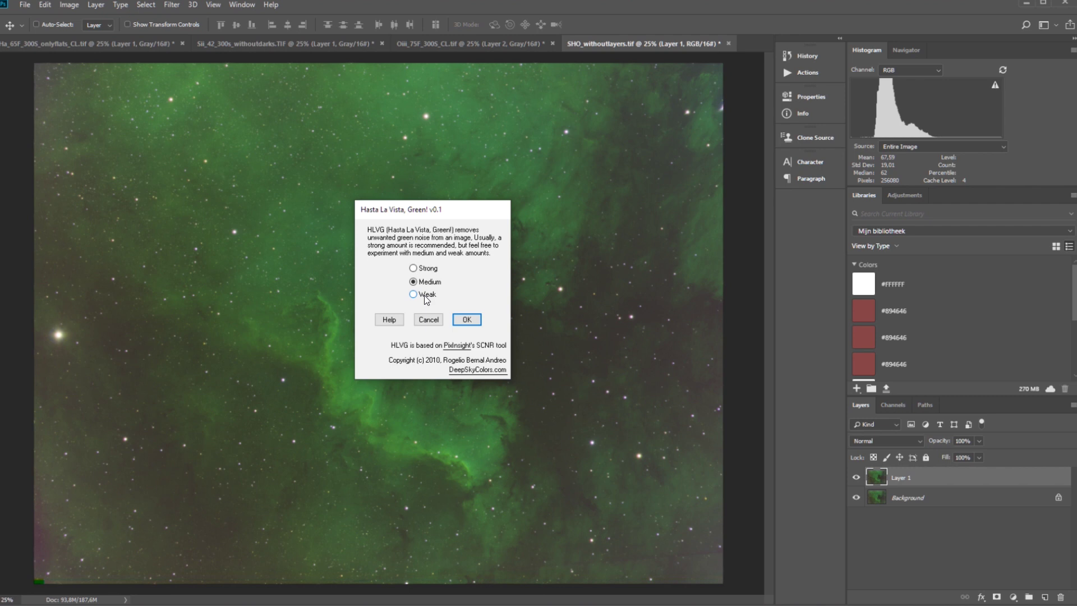
Apply HLVG at Medium strength to Layer 1 of the SHO composite.
click(468, 319)
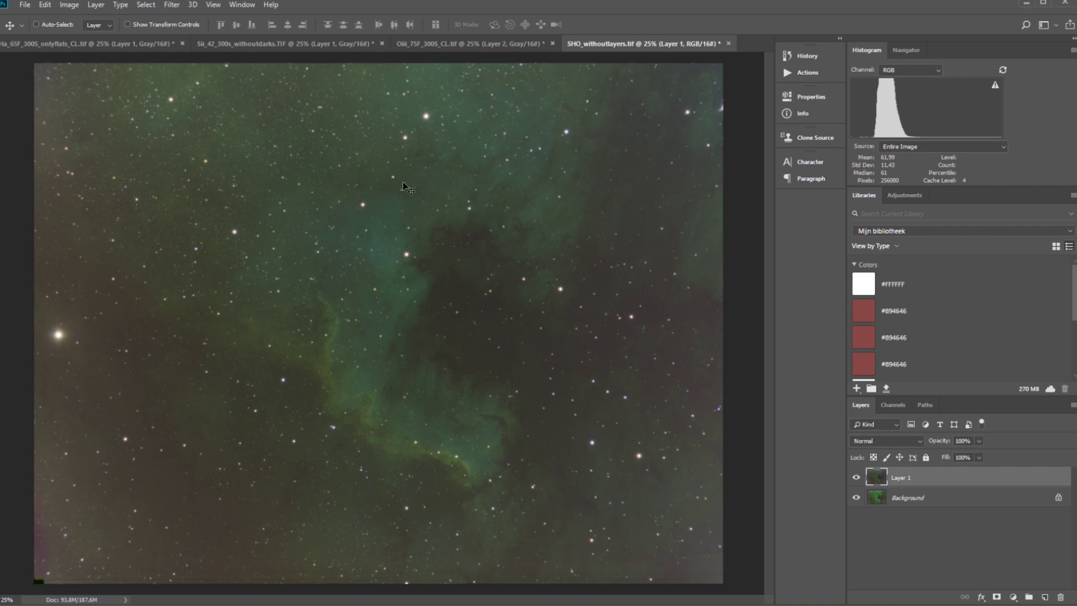